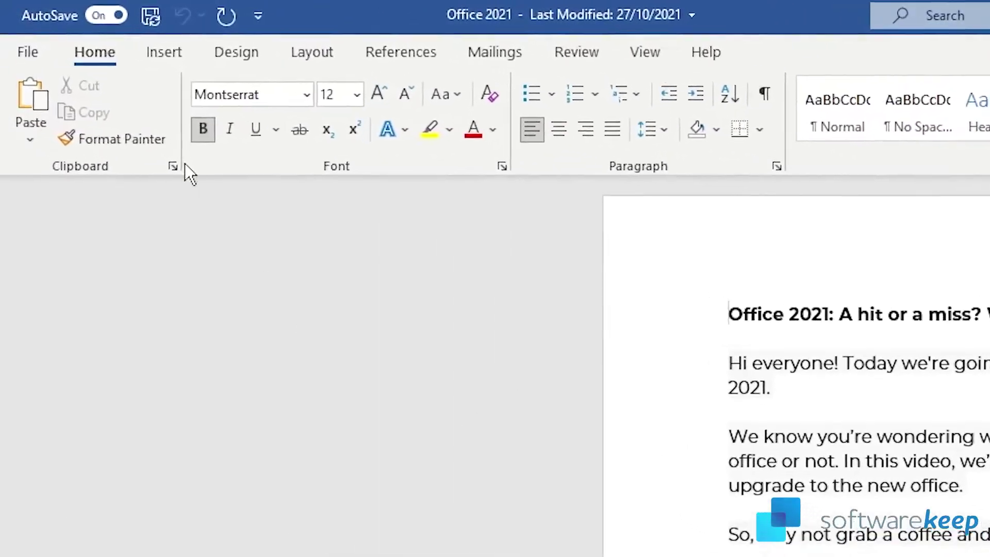
# - From the File menu's Export page, choose Create PDF/XPS to export Office 2021 as a PDF
pyautogui.click(30, 55)
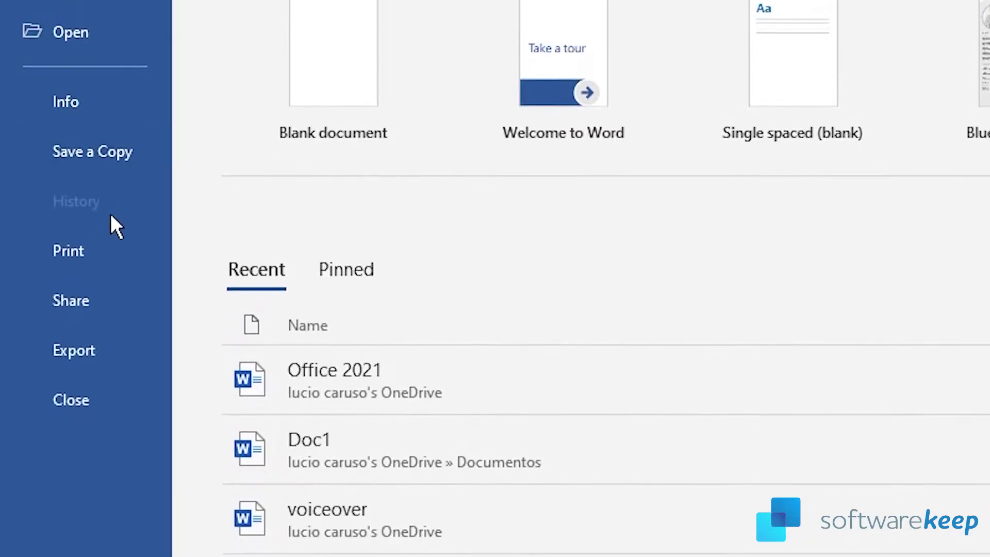
pyautogui.click(102, 357)
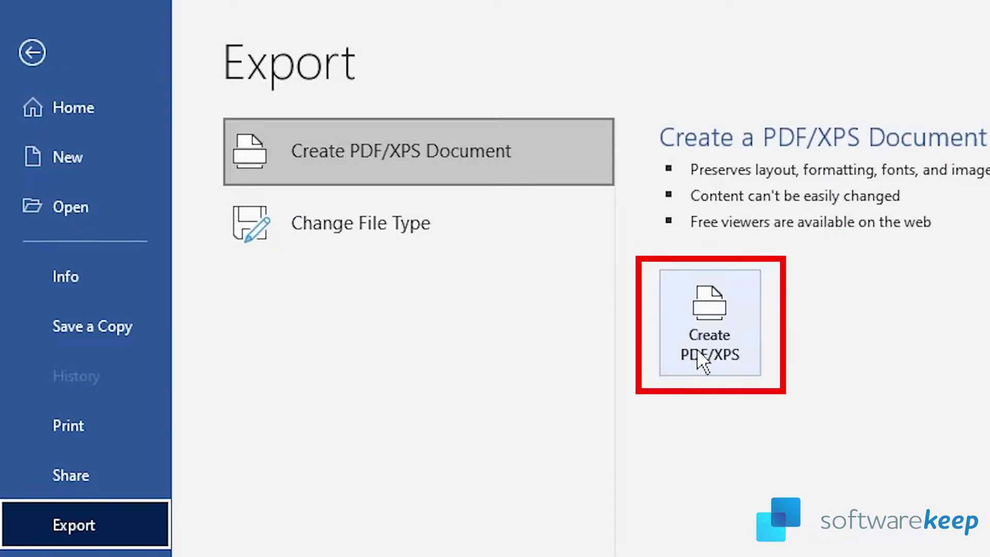
pyautogui.click(701, 356)
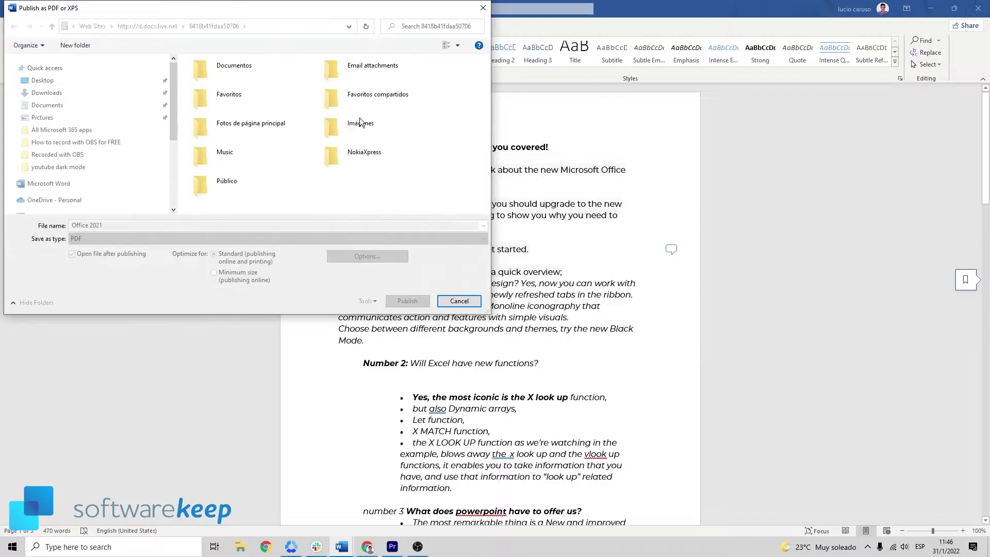
# - Choose the Desktop as the PDF's destination folder and place the cursor in the file name
pyautogui.moveTo(175, 15); pyautogui.dragTo(299, 63)
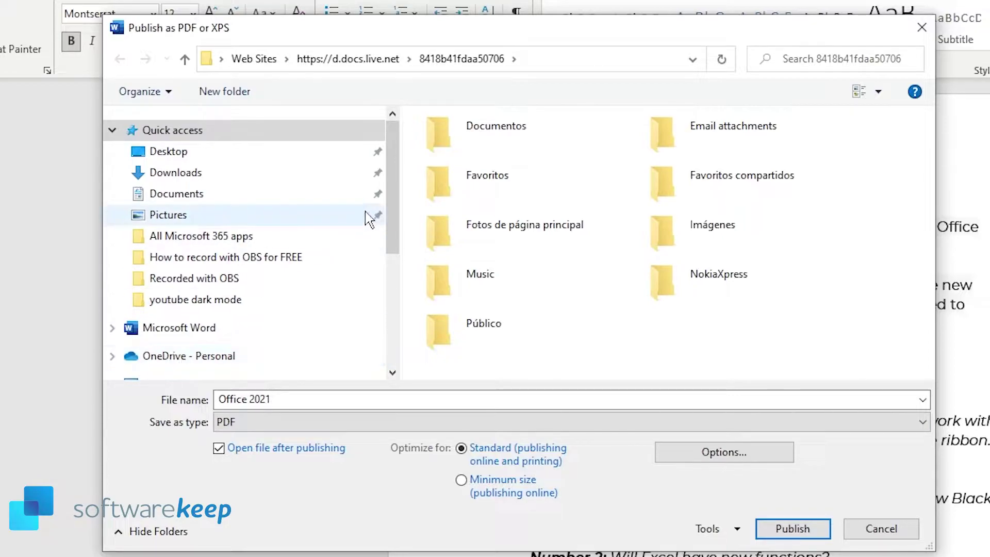
pyautogui.scroll(-2, 389, 220)
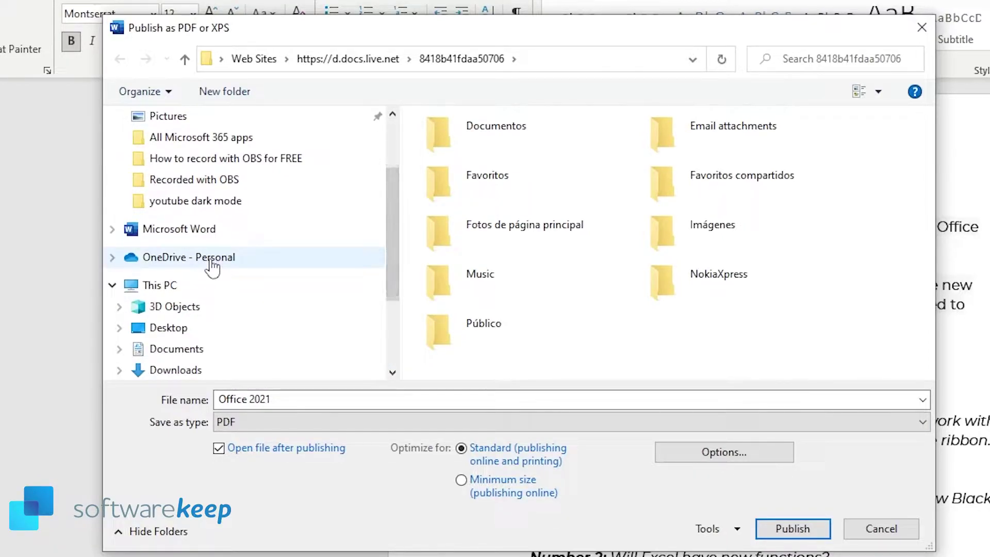
pyautogui.click(213, 268)
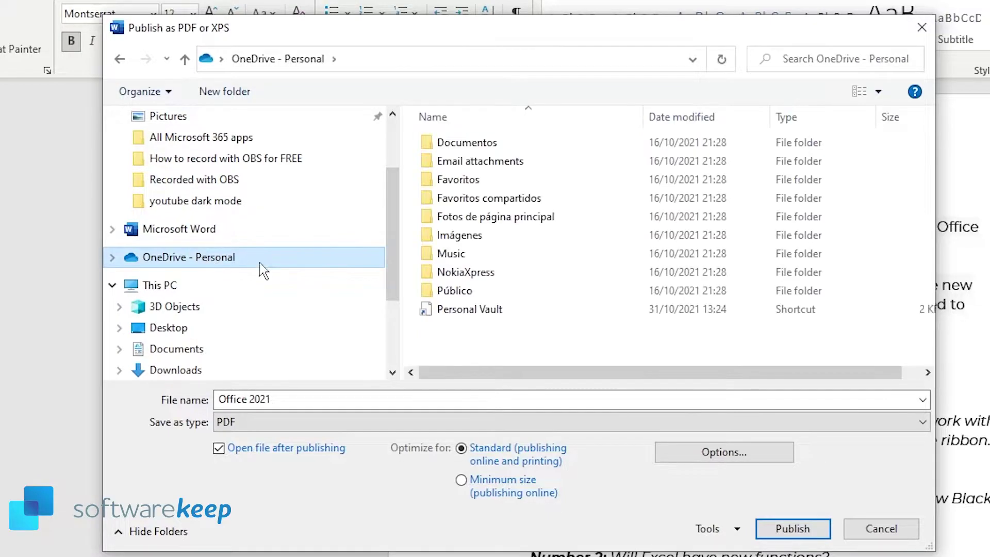
pyautogui.scroll(2, 396, 222)
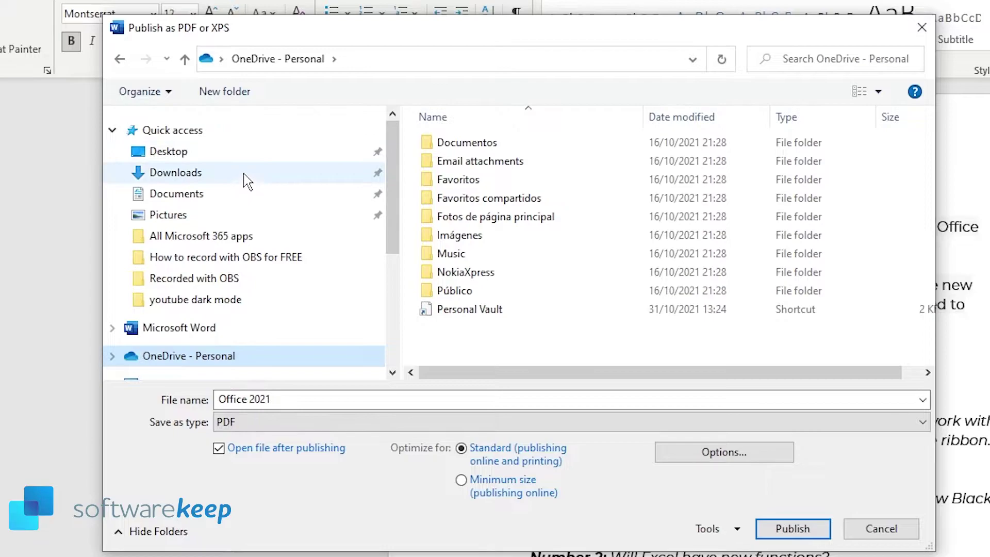
pyautogui.click(219, 153)
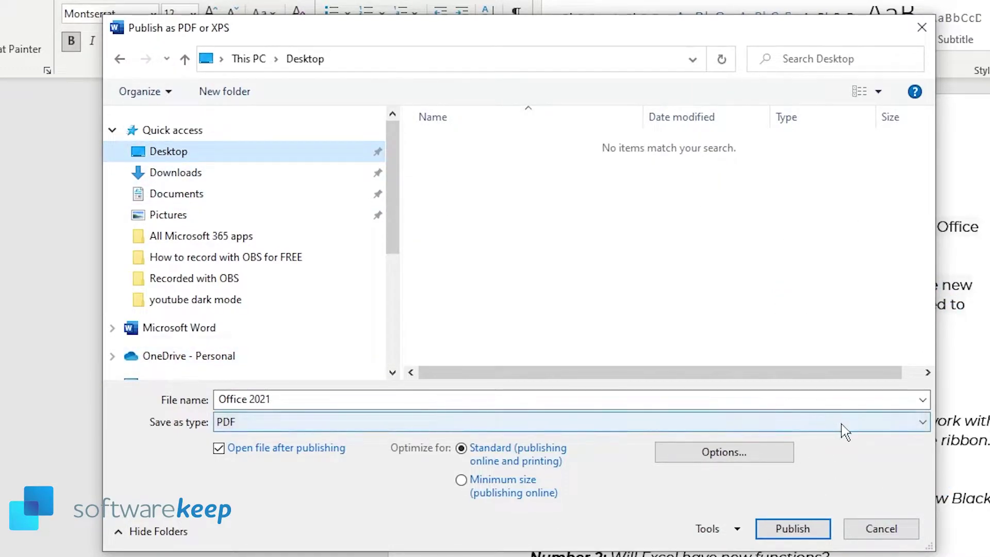
pyautogui.click(398, 398)
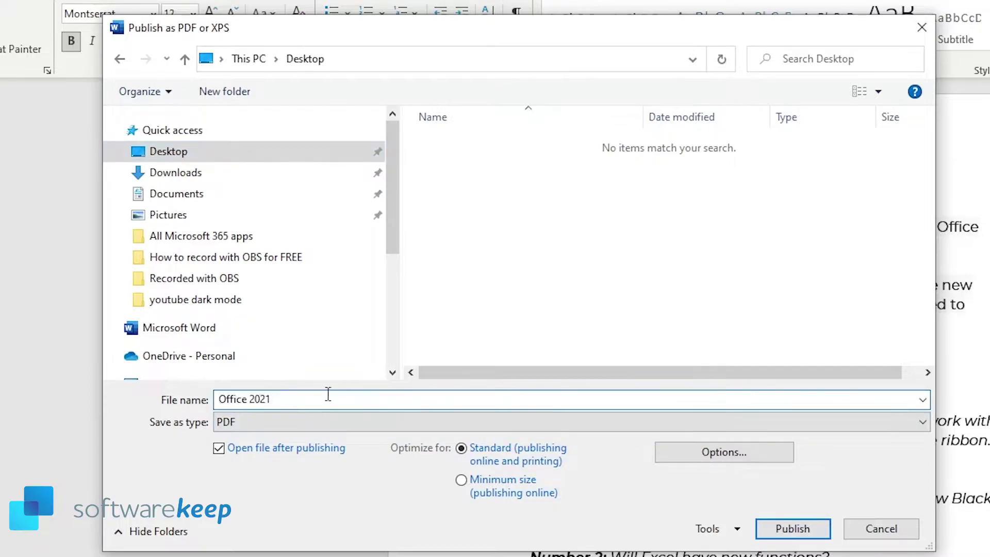
# - Name the PDF 'Office 2021 test', publish it, and close the Edge viewer
pyautogui.write('test')
pyautogui.click(793, 528)
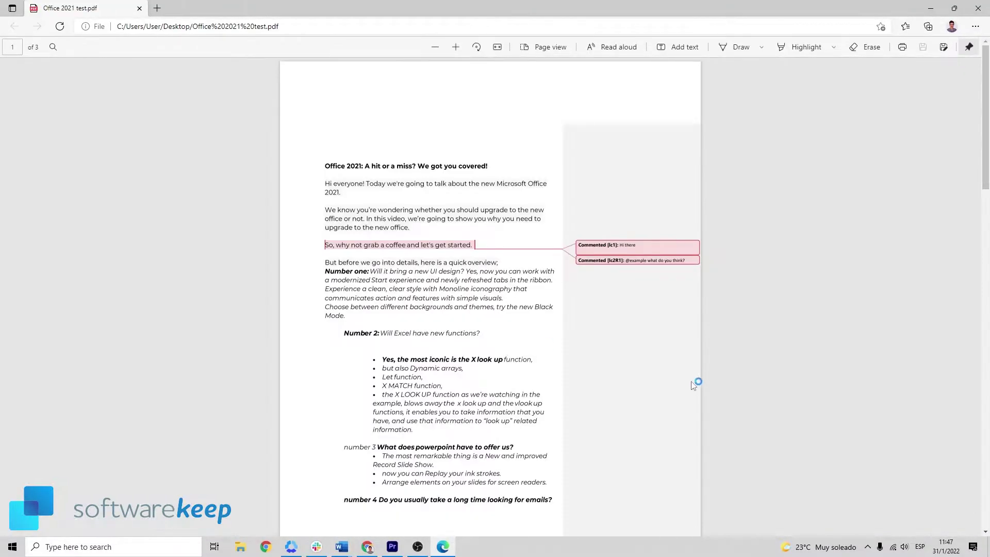
pyautogui.moveTo(986, 142)
pyautogui.mouseDown()
pyautogui.moveTo(986, 310)
pyautogui.moveTo(985, 144)
pyautogui.mouseUp()
pyautogui.click(978, 9)
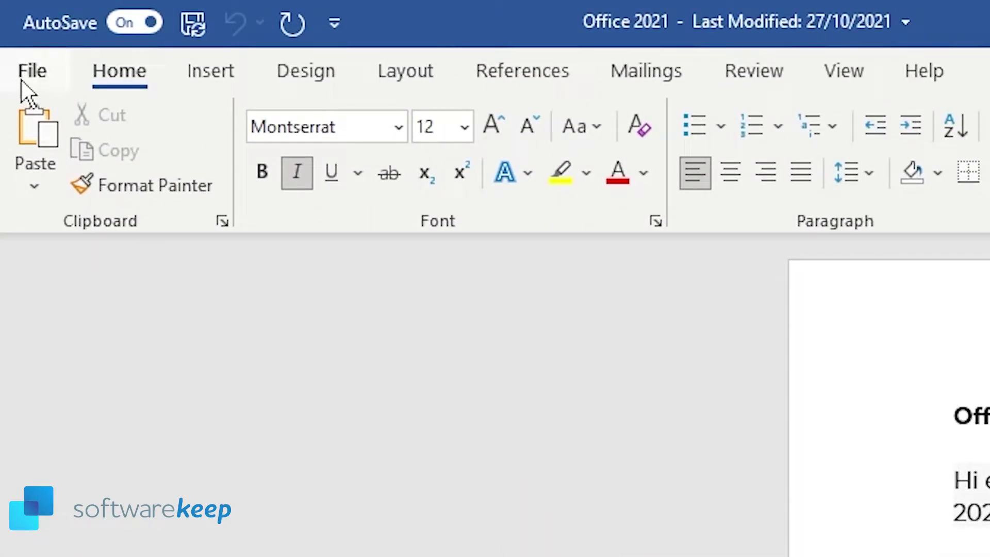
# - Use Save a Copy on This PC to save into the Desktop folder
pyautogui.click(28, 78)
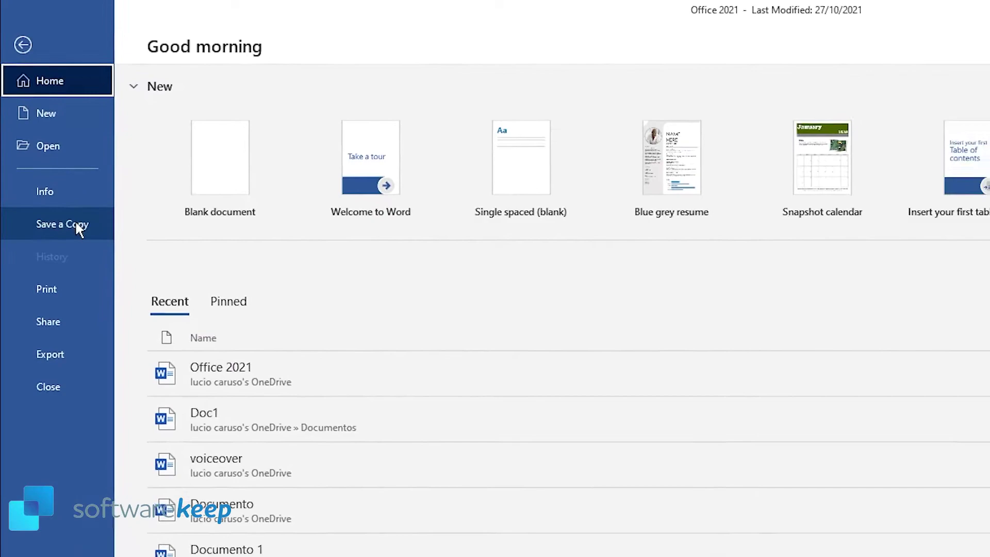
pyautogui.click(73, 219)
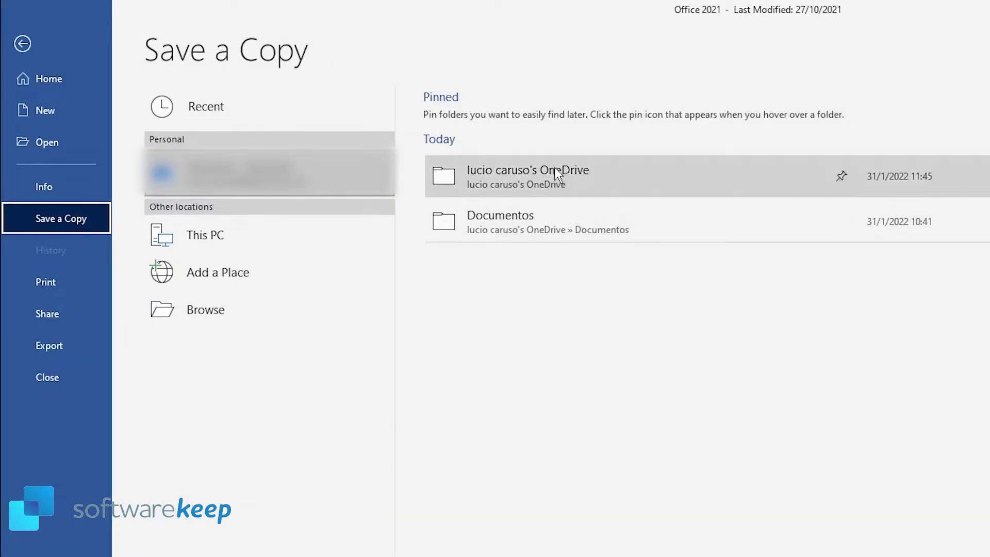
pyautogui.click(281, 242)
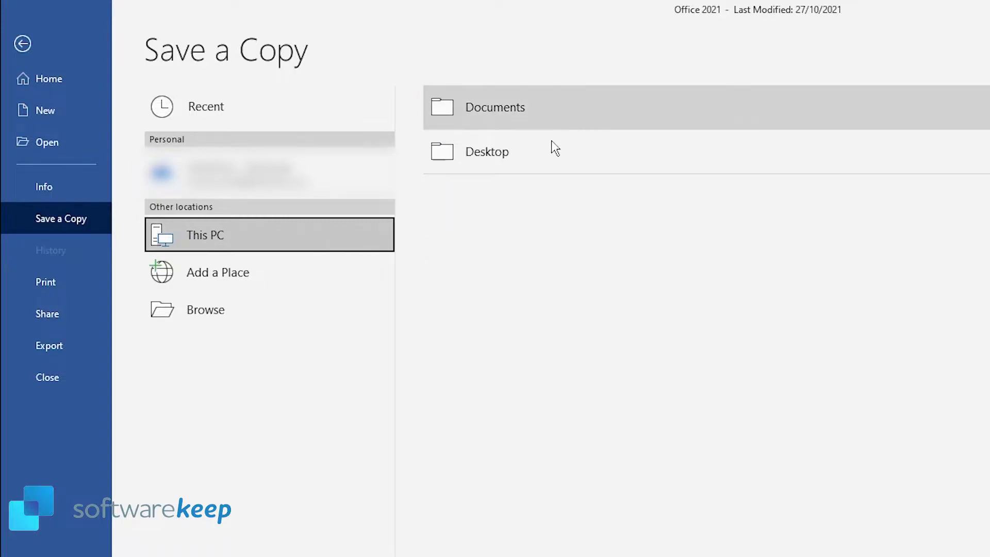
pyautogui.click(542, 153)
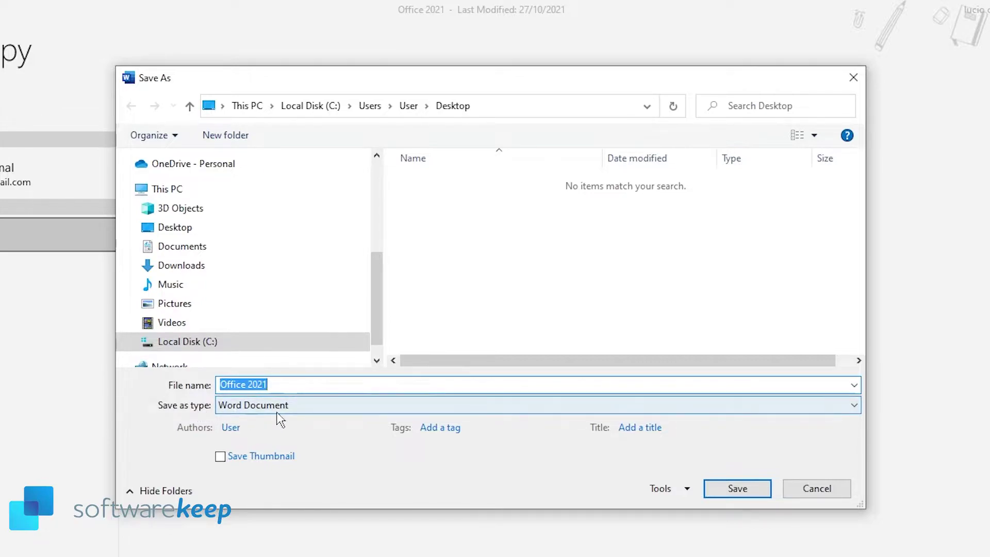
# - Change the copy's Save as type to PDF and open its PDF Options
pyautogui.click(298, 406)
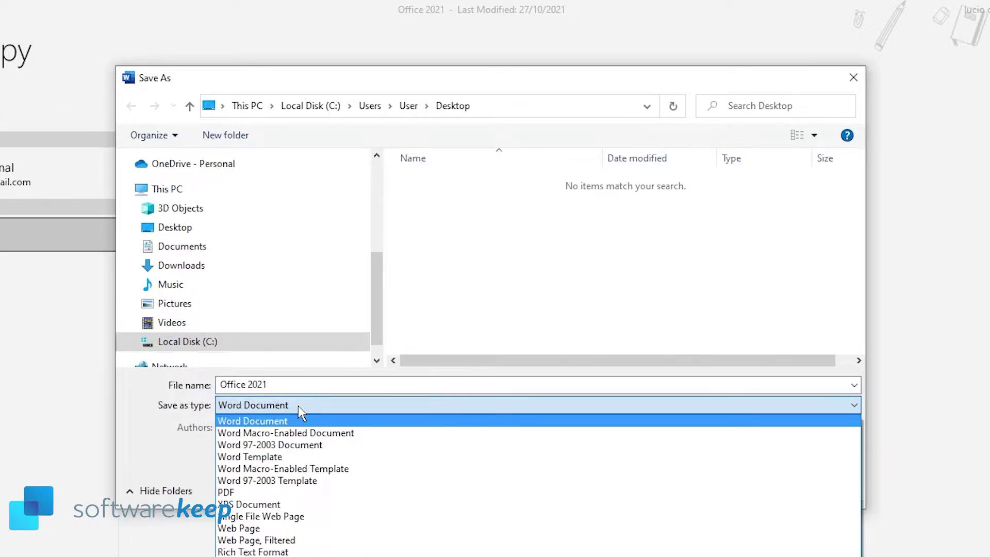
pyautogui.click(296, 492)
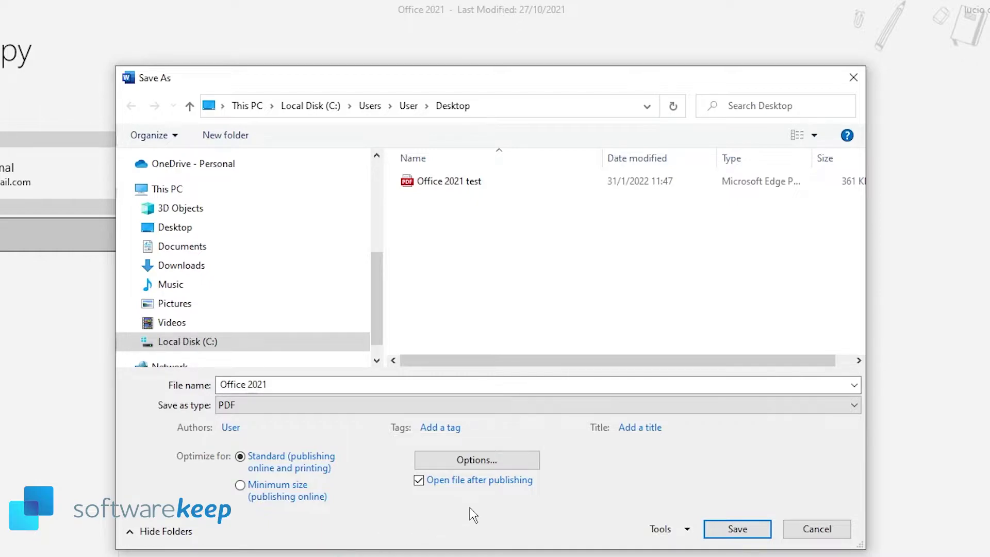
pyautogui.click(476, 460)
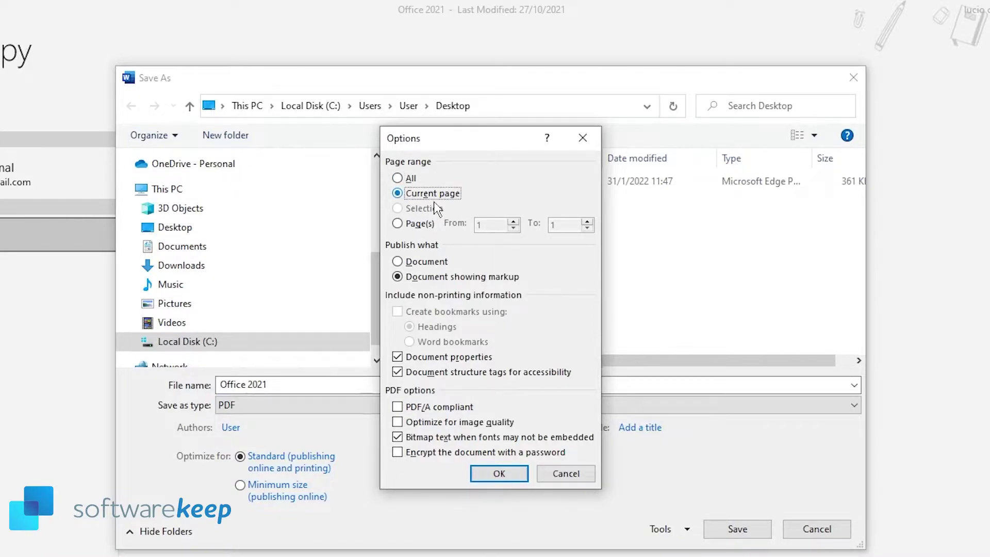
# - Set the PDF page range to All and confirm the options
pyautogui.click(399, 194)
pyautogui.click(397, 224)
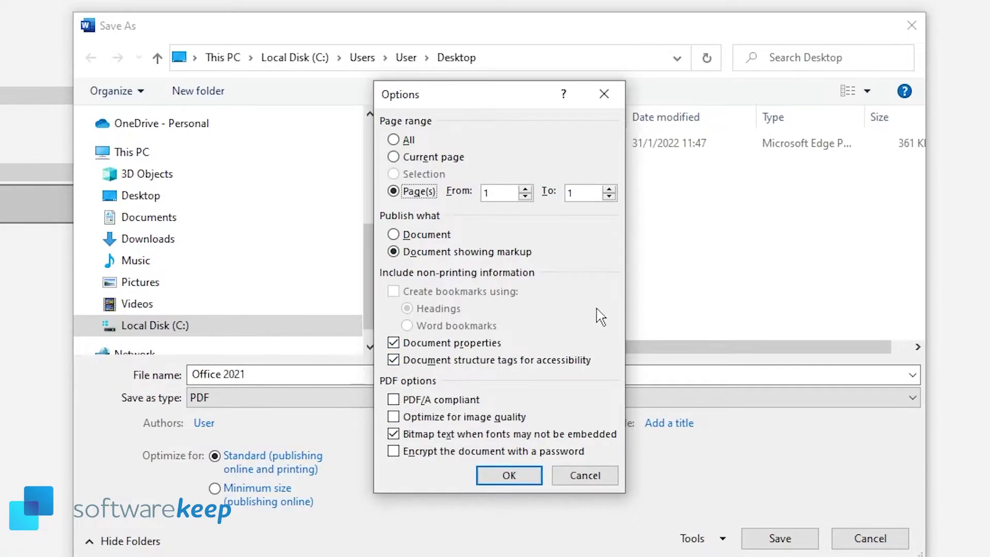
pyautogui.click(409, 140)
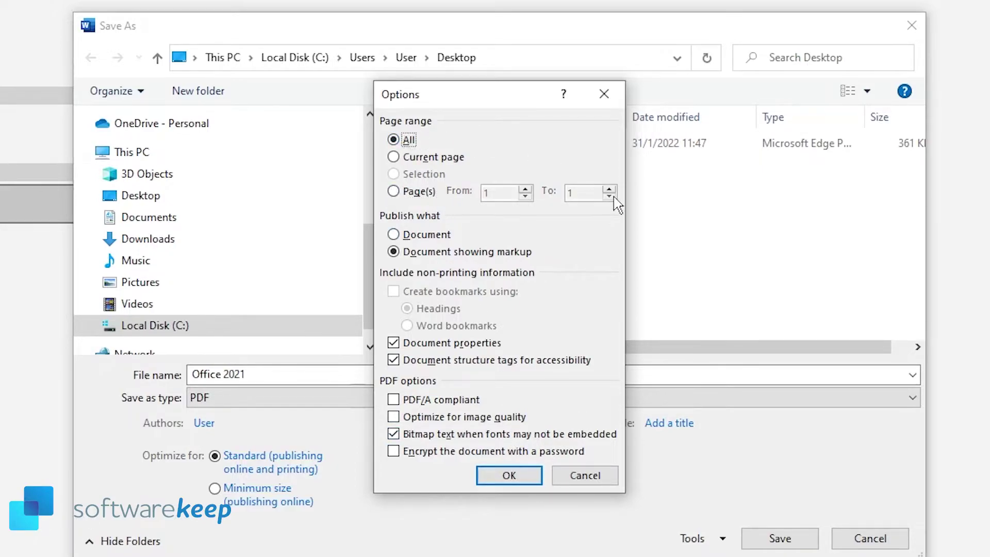
pyautogui.click(513, 479)
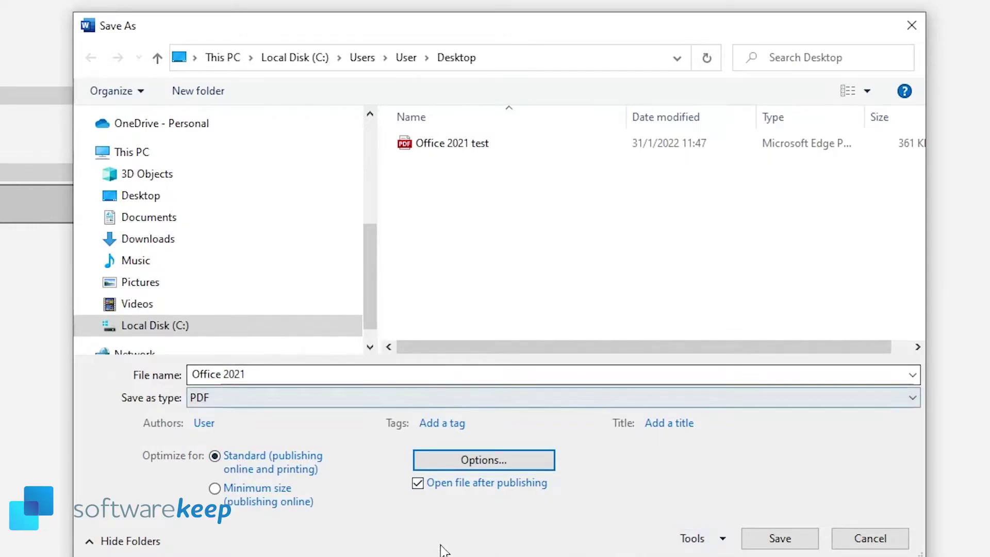
# - Name the copy 'Office 2021 test 2', keep the PDF type, and save it
pyautogui.click(283, 374)
pyautogui.click(283, 374)
pyautogui.write('test 2')
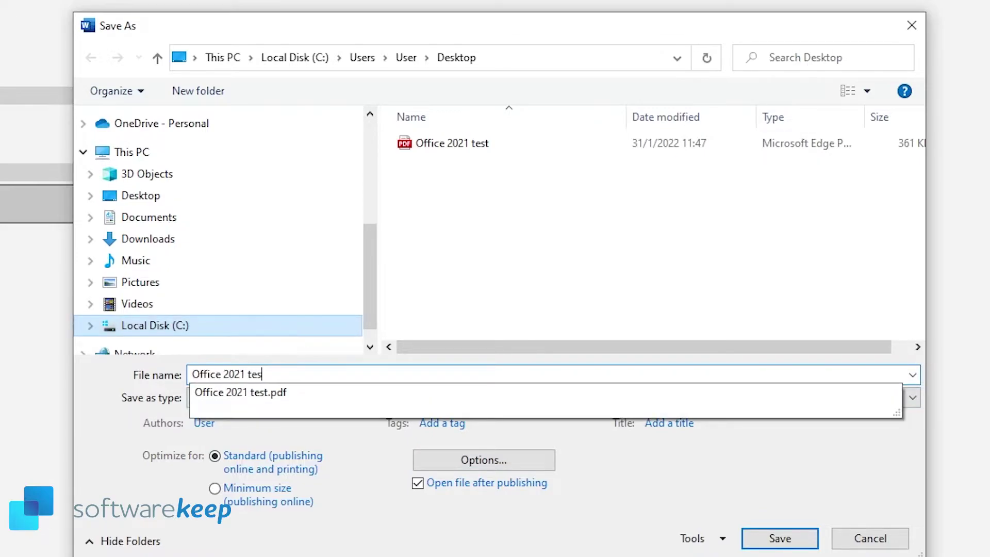
pyautogui.click(278, 397)
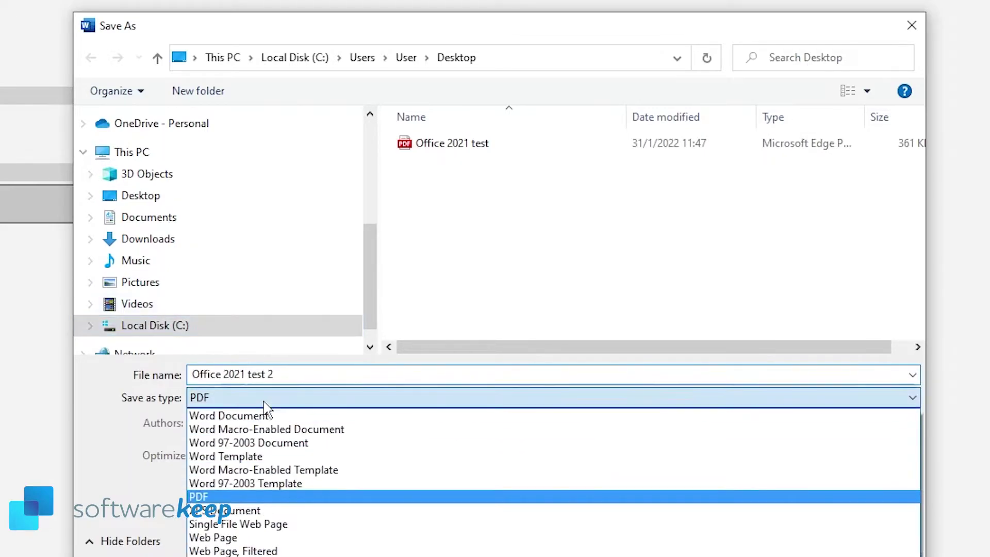
pyautogui.click(219, 498)
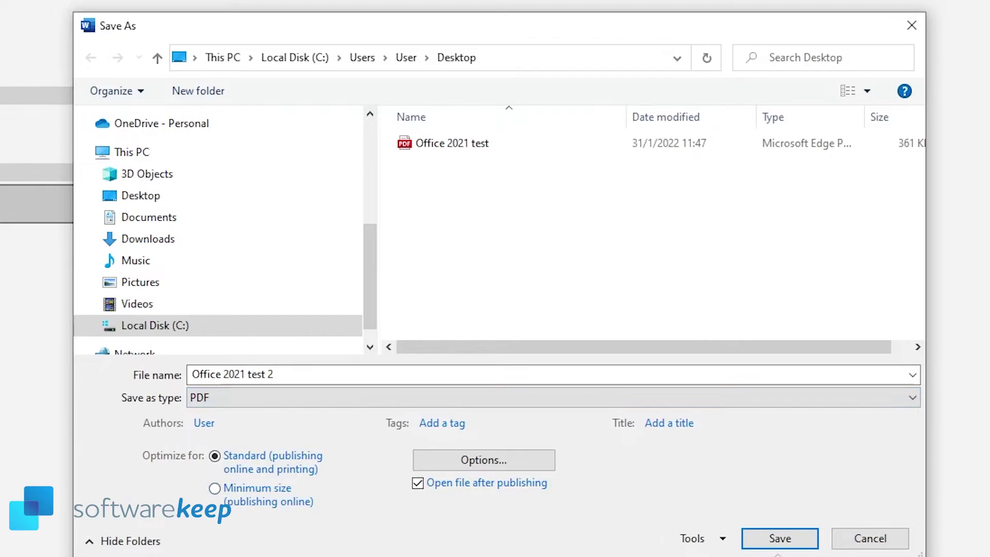
pyautogui.click(781, 539)
# - Scroll through the exported PDF to review its pages
pyautogui.scroll(-2, 487, 297)
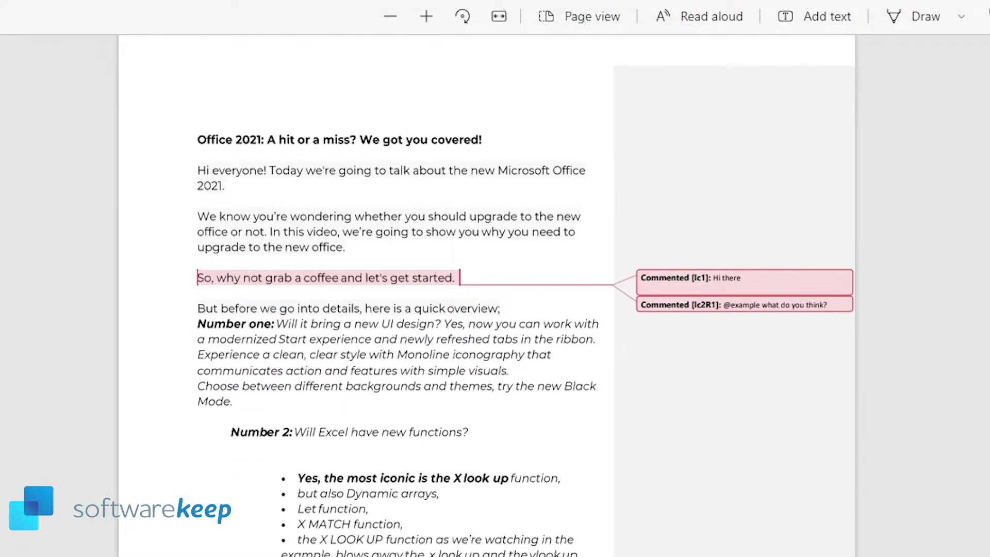
pyautogui.scroll(-3, 487, 296)
pyautogui.scroll(5, 487, 297)
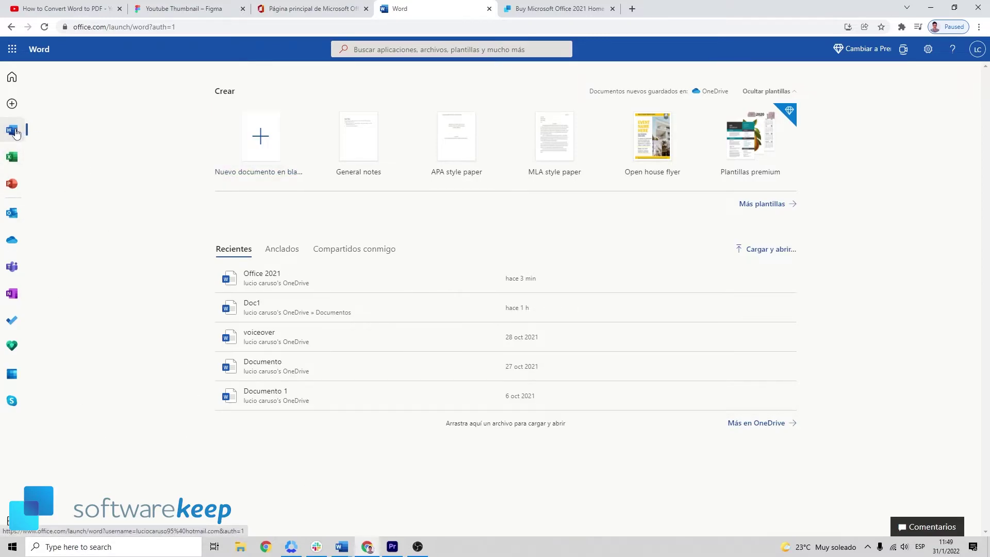
# - Open Office 2021 from Recent and download it as a PDF
pyautogui.click(270, 290)
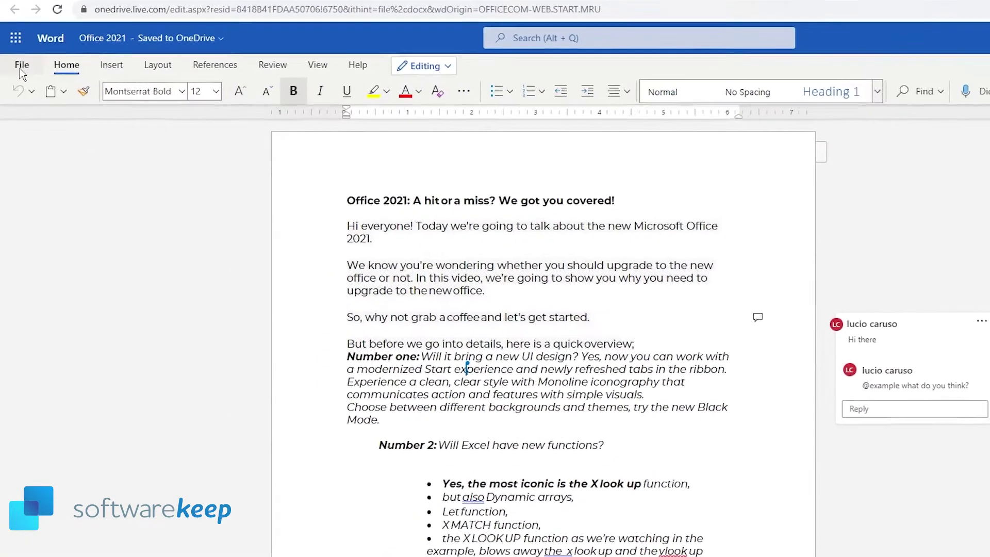
pyautogui.click(16, 70)
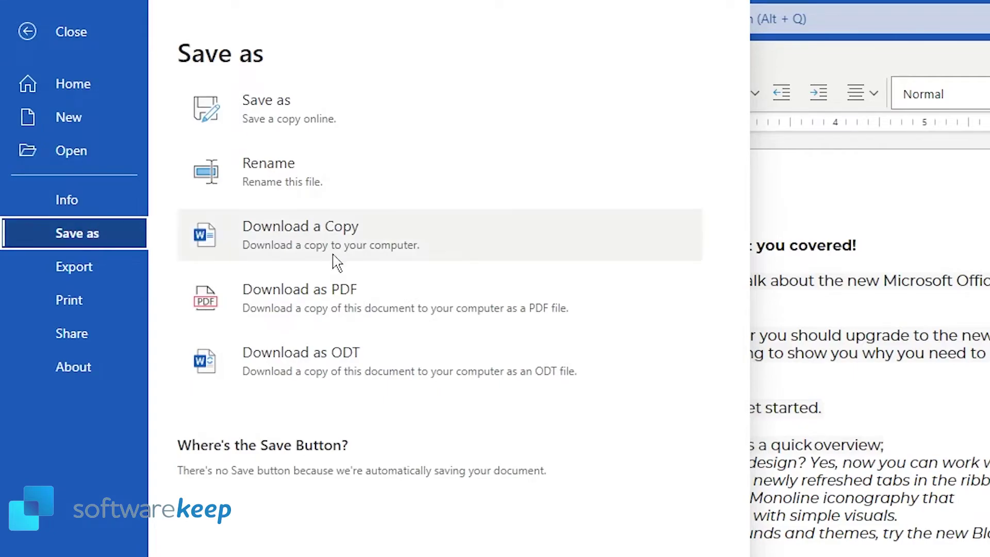
pyautogui.click(351, 304)
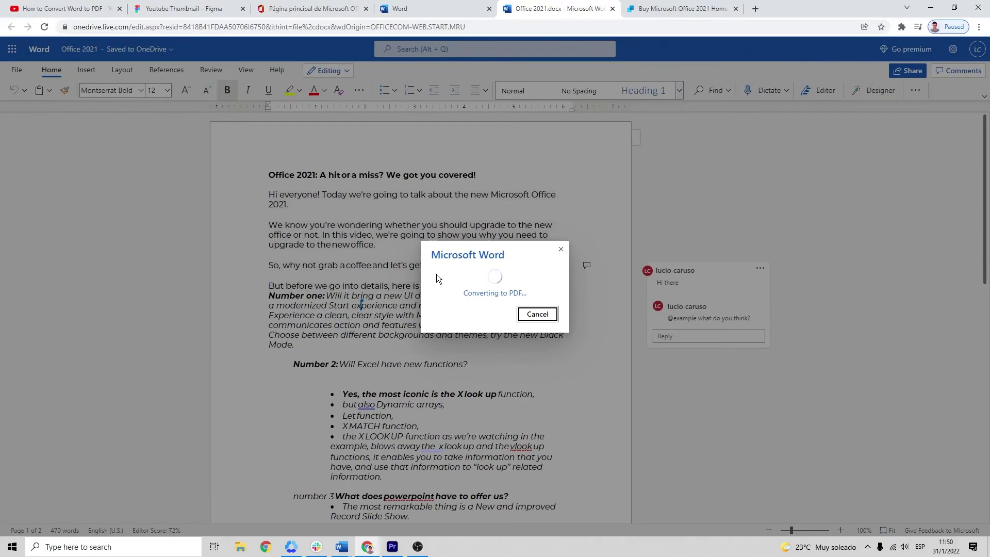
pyautogui.click(503, 305)
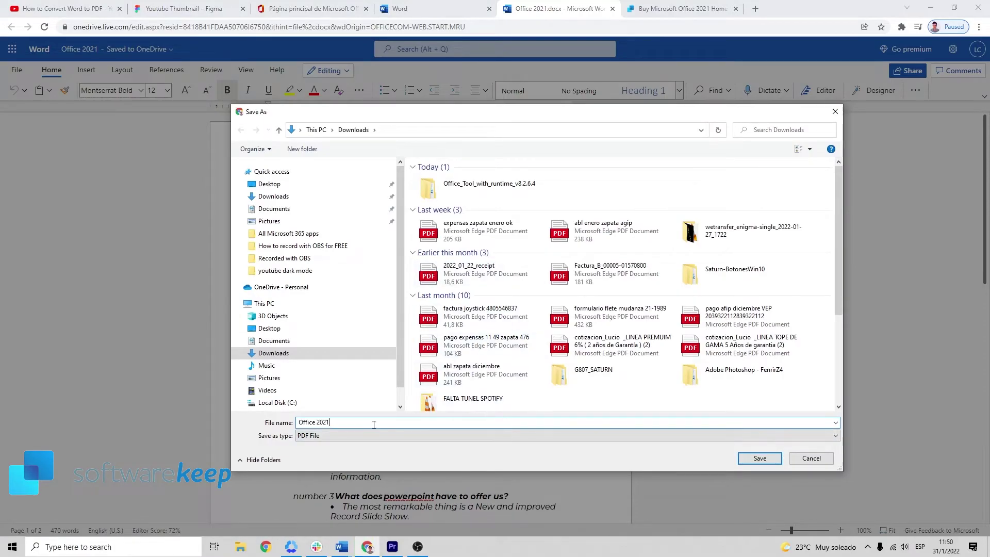
# - Save the PDF as test.pdf on the Desktop, scroll through it, then close the preview and the notice
pyautogui.click(480, 312)
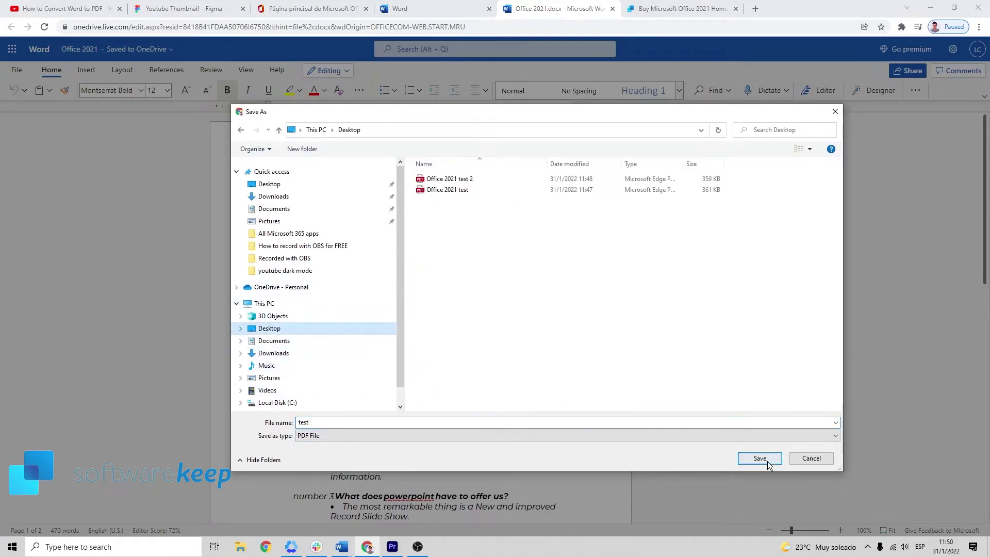
pyautogui.click(760, 459)
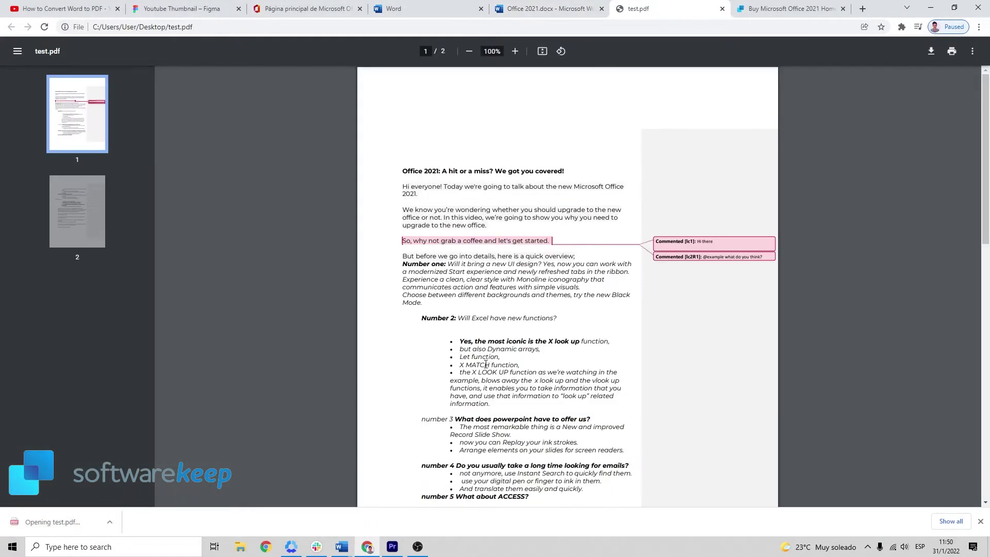
pyautogui.scroll(-15, 515, 308)
pyautogui.scroll(15, 515, 308)
pyautogui.hotkey('ctrl', 'w')
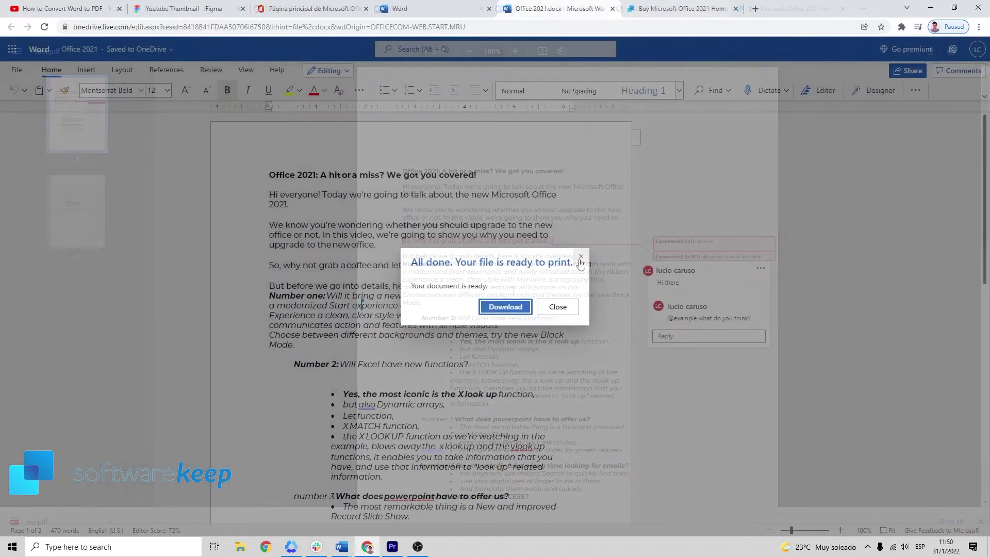
pyautogui.click(557, 305)
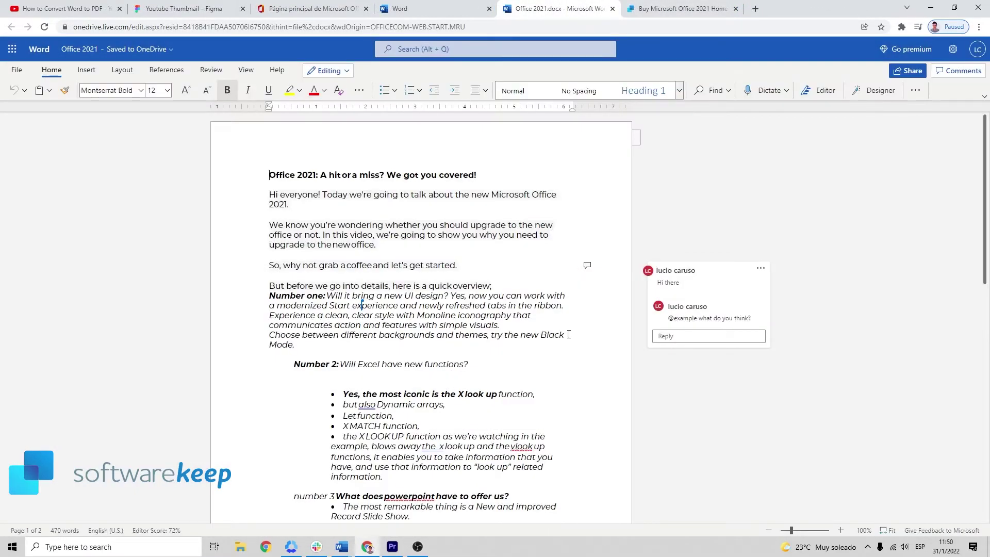
# - Delete the comment thread on the grabbing-a-coffee line using its ... menu
pyautogui.click(761, 270)
pyautogui.click(735, 322)
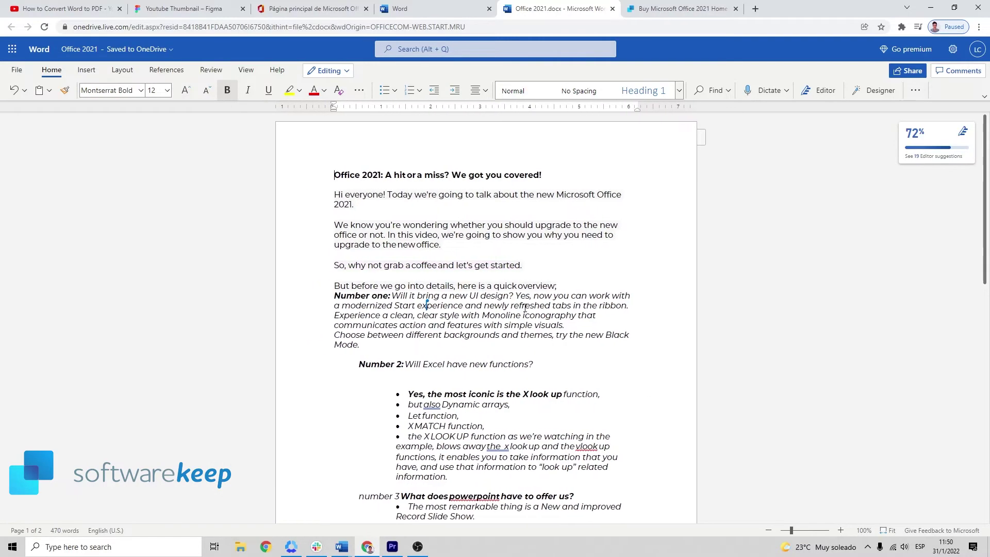